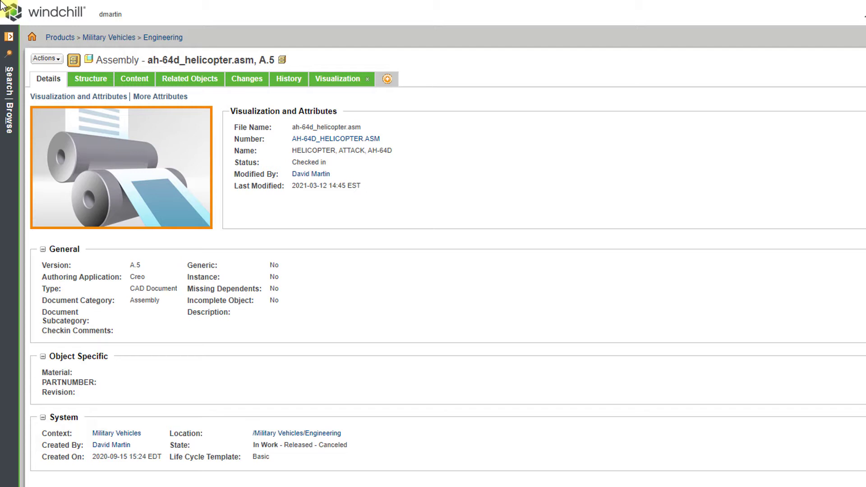
Step: Start a new Deviation variance from the helicopter assembly's Actions > New menu
{"action": "left_click", "coordinate": [44, 59]}
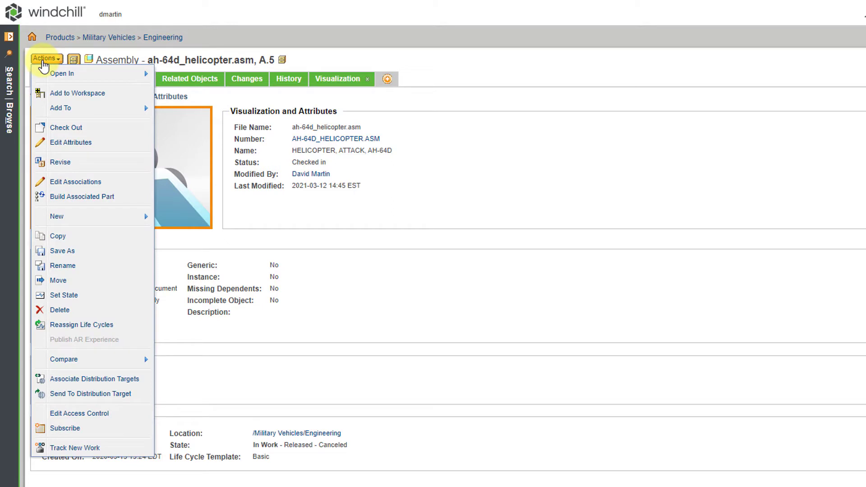
{"action": "mouse_move", "coordinate": [77, 222]}
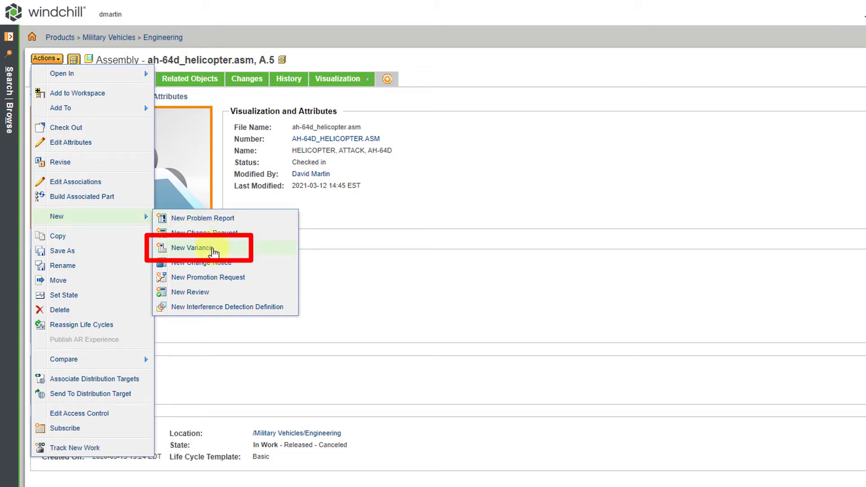
{"action": "left_click", "coordinate": [212, 250]}
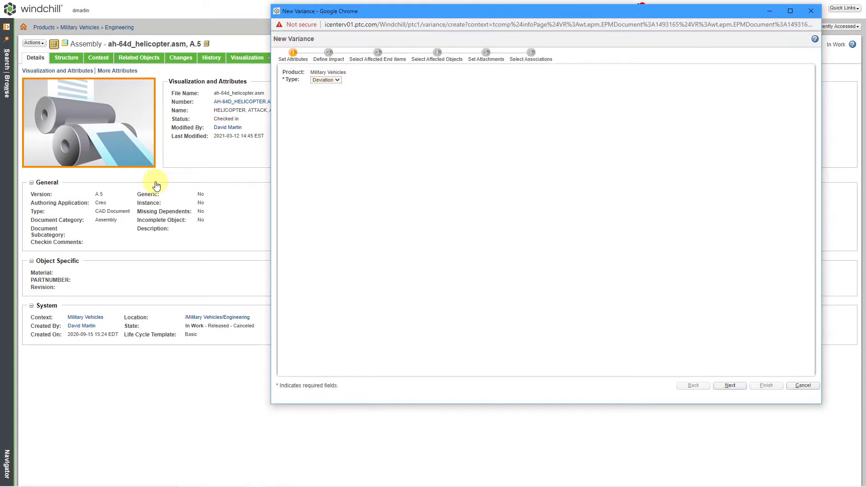
Step: Keep Deviation as the variance type and name it 'Not include LRU-3465'
{"action": "left_click_drag", "start_coordinate": [470, 12], "coordinate": [328, 42]}
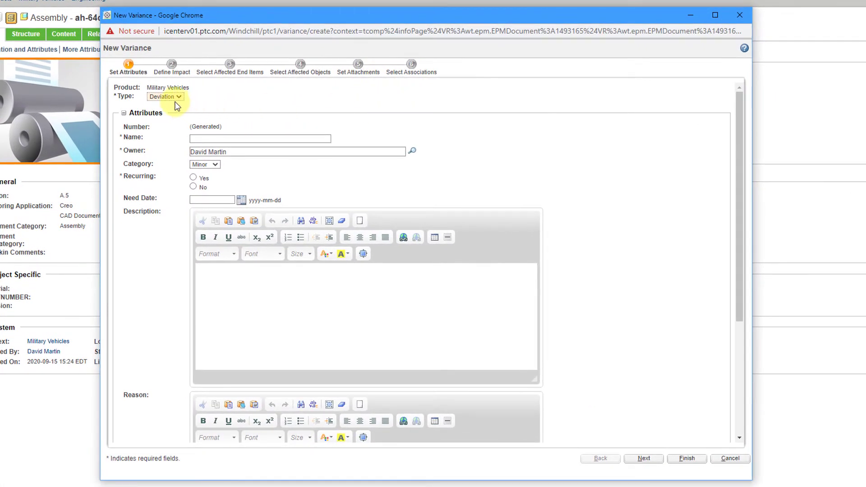
{"action": "left_click", "coordinate": [178, 97]}
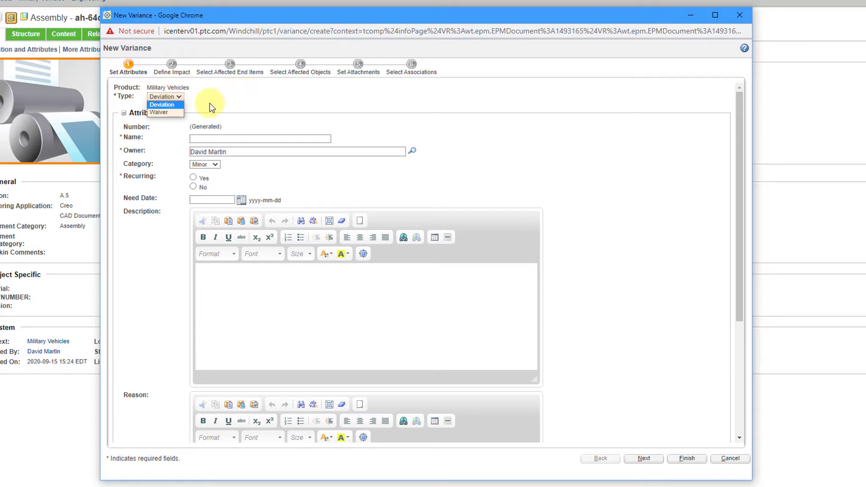
{"action": "left_click", "coordinate": [173, 105]}
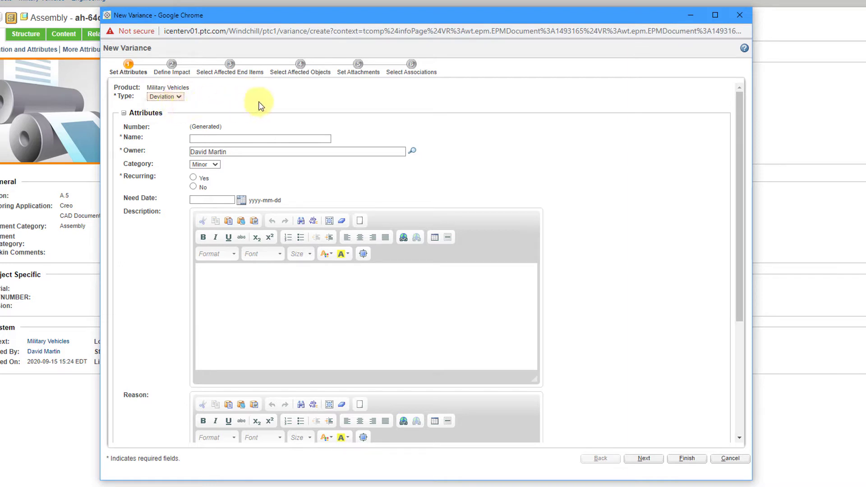
{"action": "left_click", "coordinate": [238, 138]}
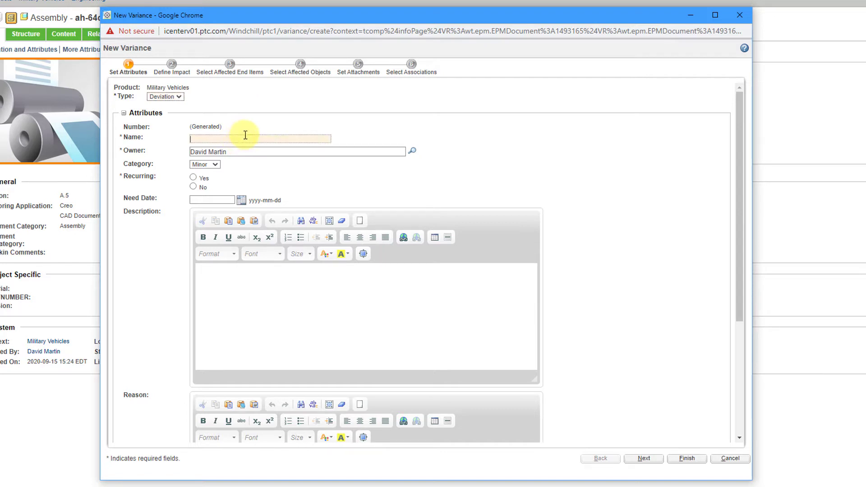
{"action": "type", "text": "Not include LRU"}
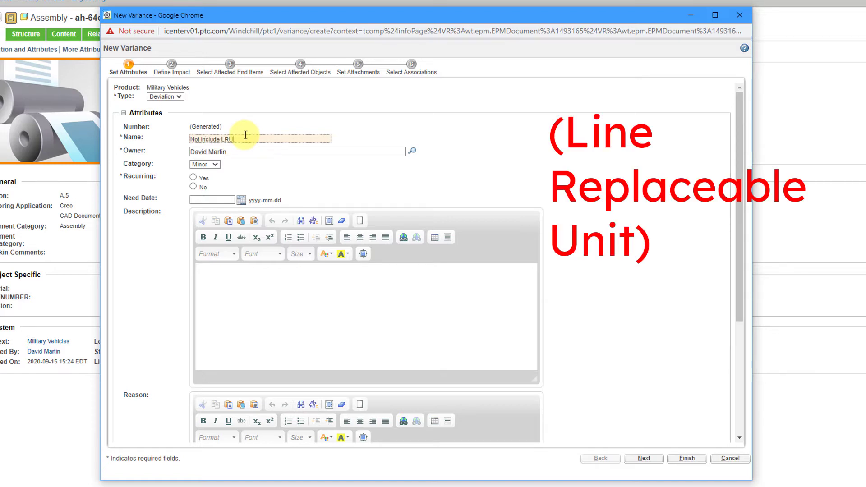
{"action": "type", "text": "-3465"}
Step: Keep the category Minor and set the need date to 2021-03-17
{"action": "left_click", "coordinate": [215, 165]}
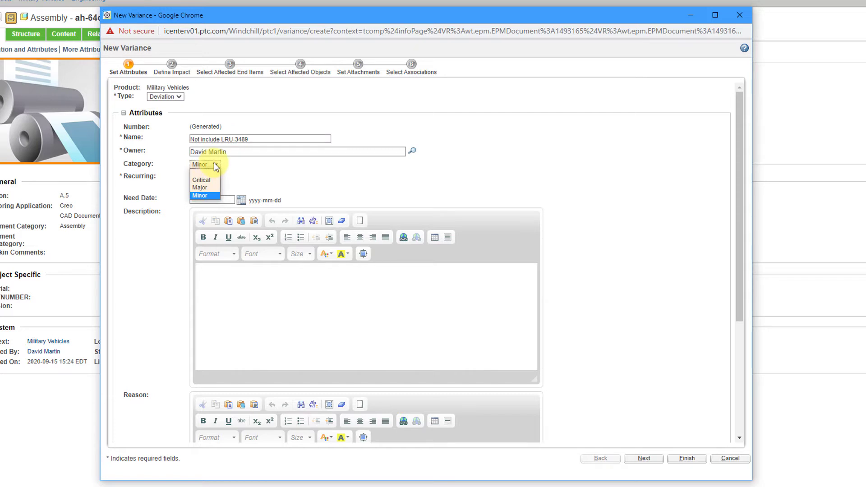
{"action": "left_click", "coordinate": [208, 195]}
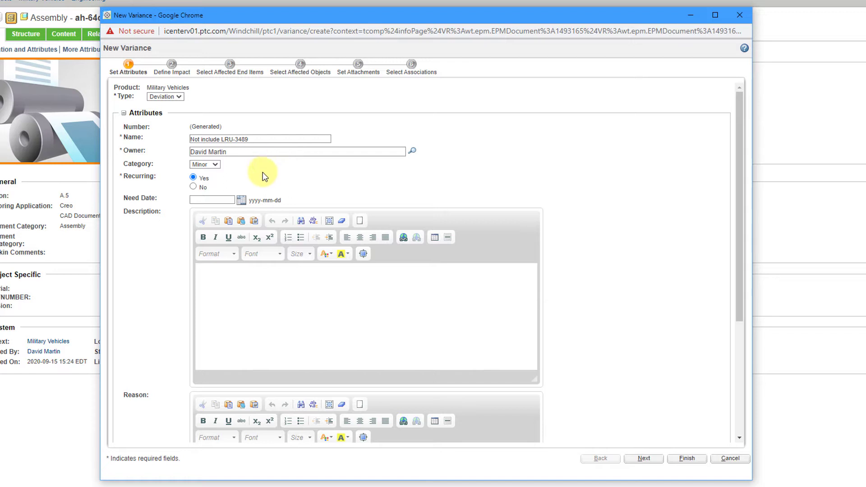
{"action": "left_click", "coordinate": [241, 201]}
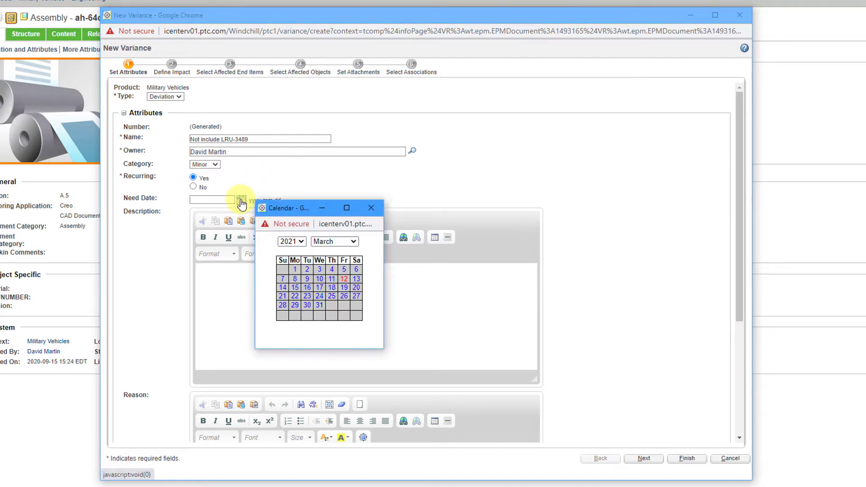
{"action": "left_click", "coordinate": [319, 290]}
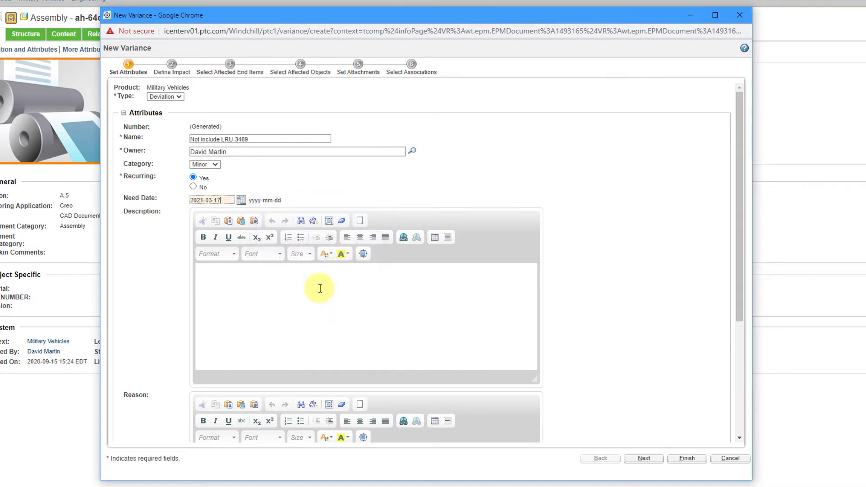
Step: Describe the vendor supply delay with later retrofit, and set Approved Quantity to 20
{"action": "left_click", "coordinate": [248, 293]}
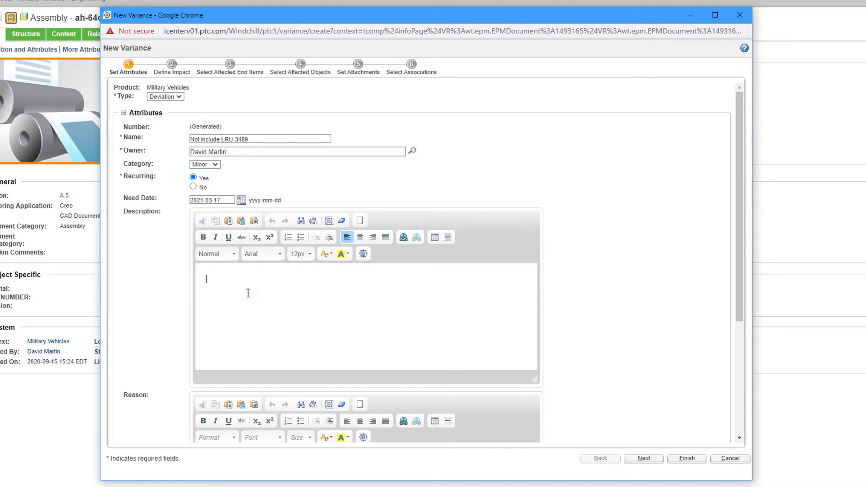
{"action": "type", "text": "Vendor cannot supply in time. Proceed with b"}
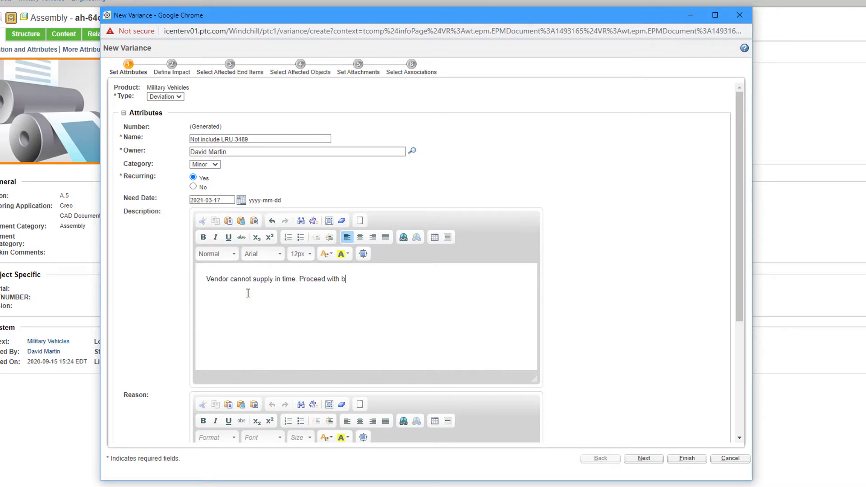
{"action": "type", "text": "uild without component and retrofit later"}
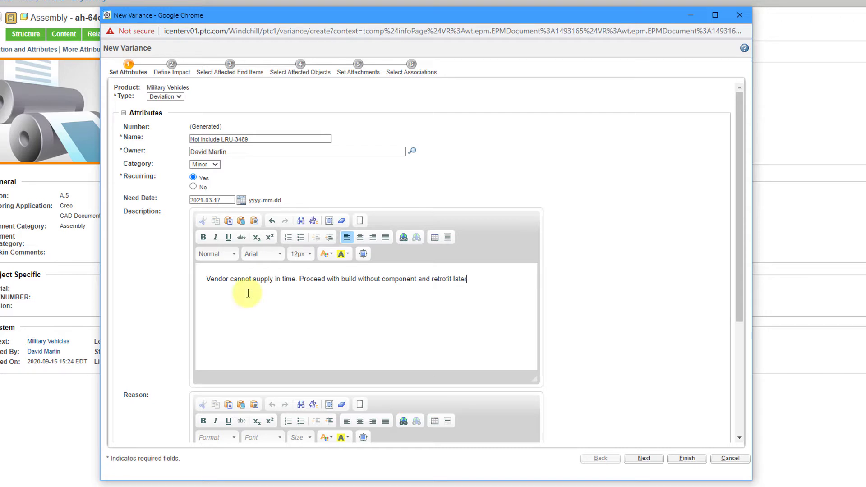
{"action": "type", "text": "."}
{"action": "left_click_drag", "start_coordinate": [741, 188], "coordinate": [709, 369]}
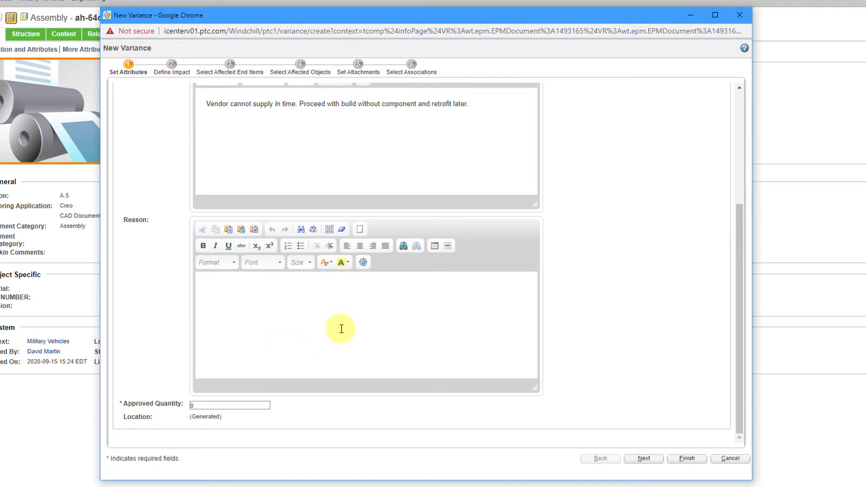
{"action": "left_click", "coordinate": [199, 406]}
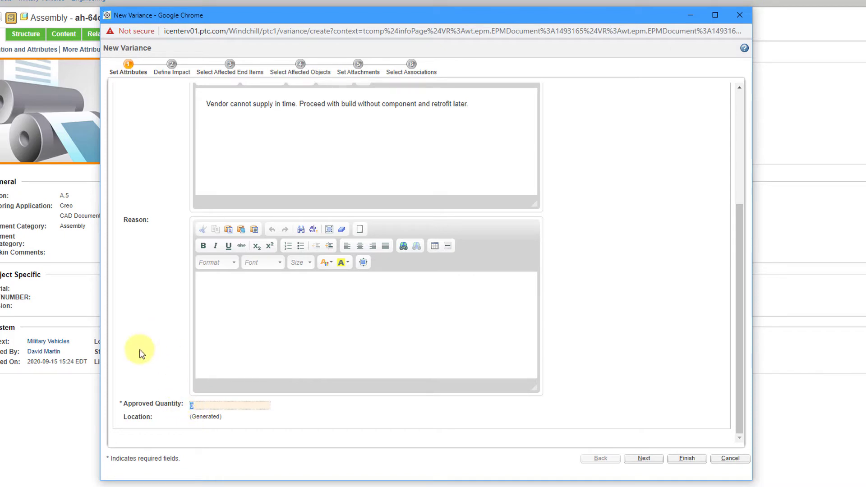
{"action": "type", "text": "20"}
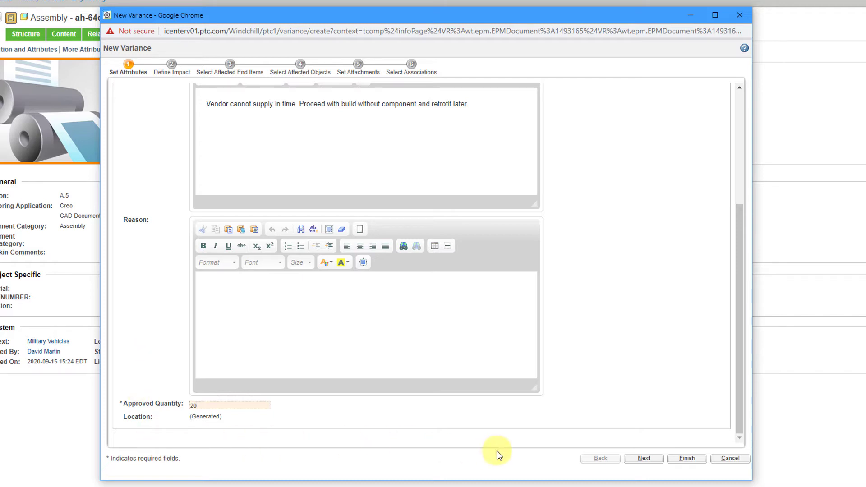
Step: Advance past Set Attributes and a blank Define Impact to Select Affected End Items
{"action": "left_click", "coordinate": [644, 459]}
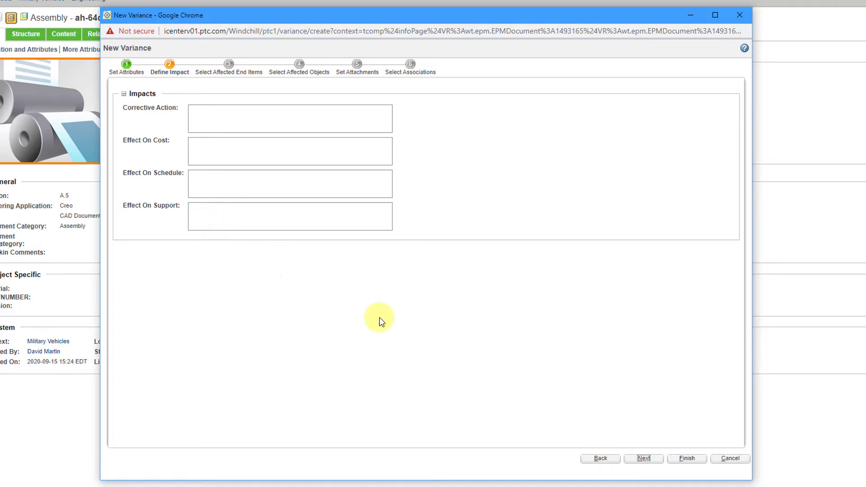
{"action": "left_click", "coordinate": [644, 458]}
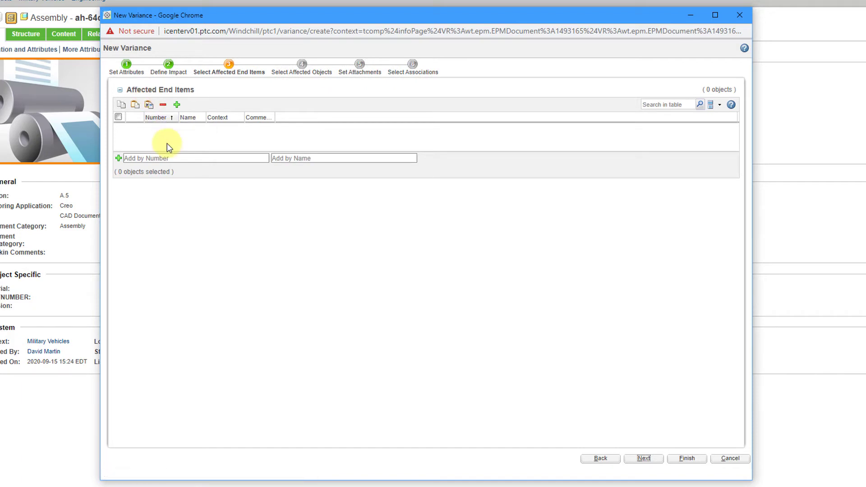
Step: Search parts numbered 'ah*', add AH-64D_HELICOPTER as affected end item, and enlarge the table
{"action": "left_click", "coordinate": [176, 105]}
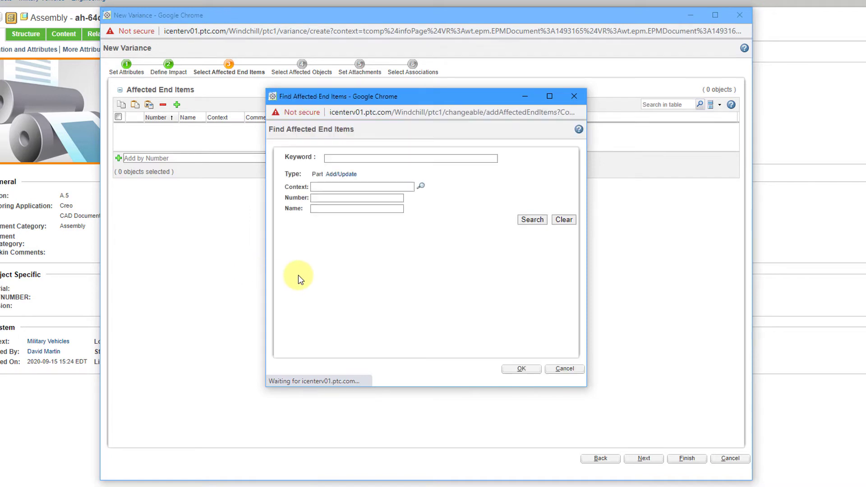
{"action": "left_click", "coordinate": [320, 199]}
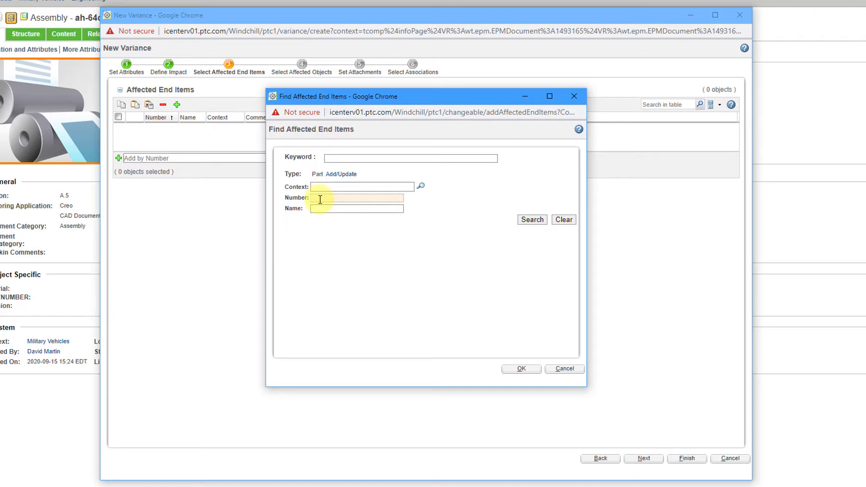
{"action": "type", "text": "ah*"}
{"action": "left_click", "coordinate": [532, 221]}
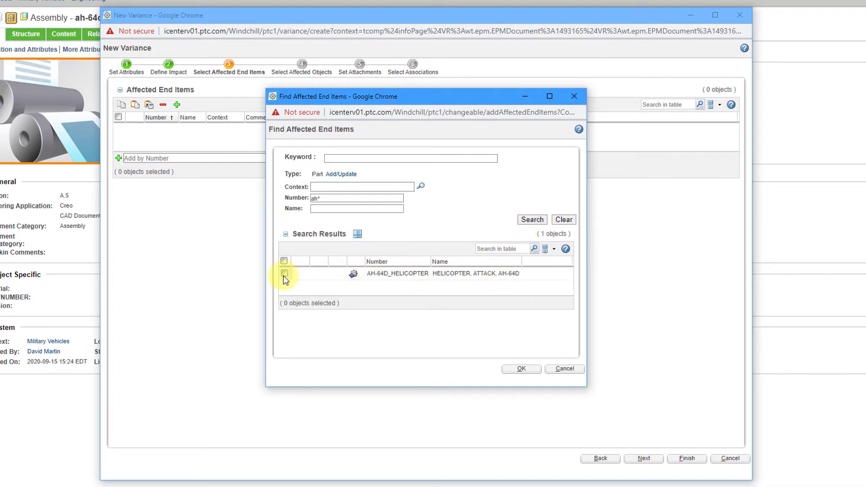
{"action": "left_click", "coordinate": [284, 274]}
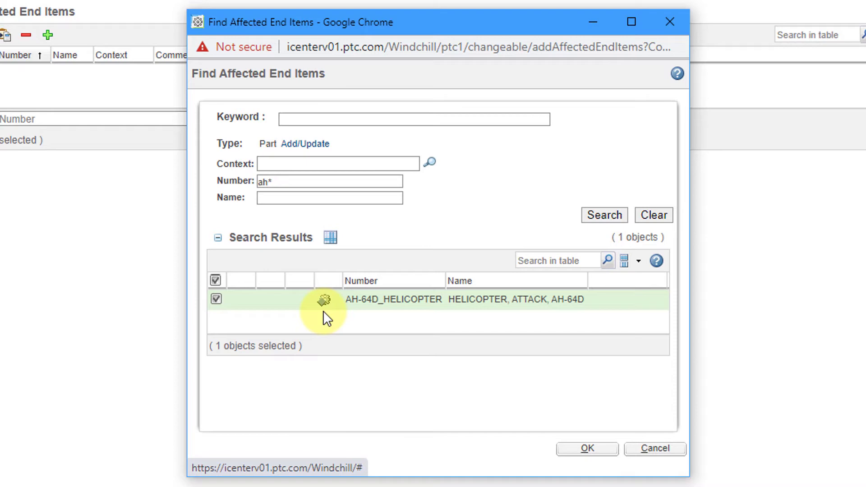
{"action": "left_click", "coordinate": [587, 449]}
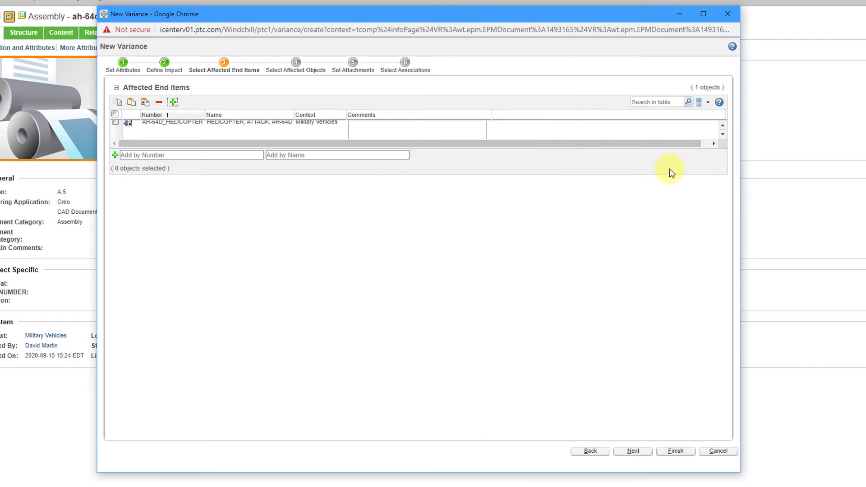
{"action": "left_click_drag", "start_coordinate": [670, 174], "coordinate": [672, 248]}
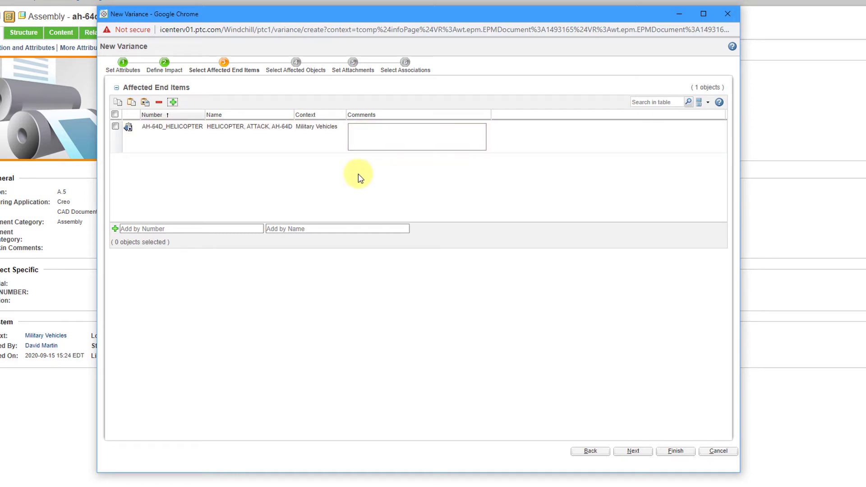
Step: Give affected object AH-64D_HELICOPTER.ASM an Approved Quantity of 20, then continue to attachments
{"action": "left_click", "coordinate": [633, 451]}
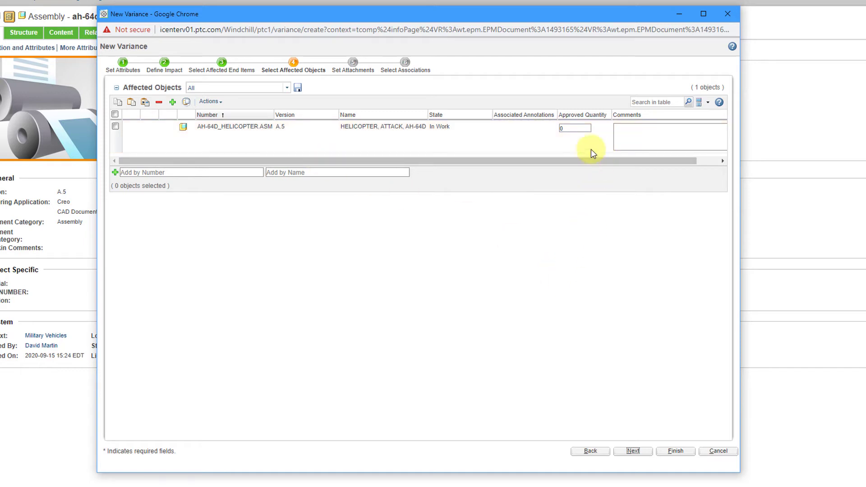
{"action": "left_click", "coordinate": [572, 129]}
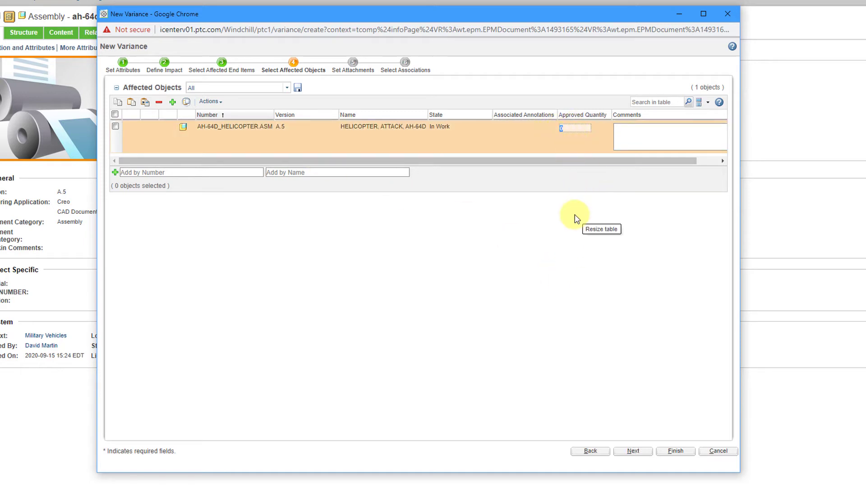
{"action": "type", "text": "20"}
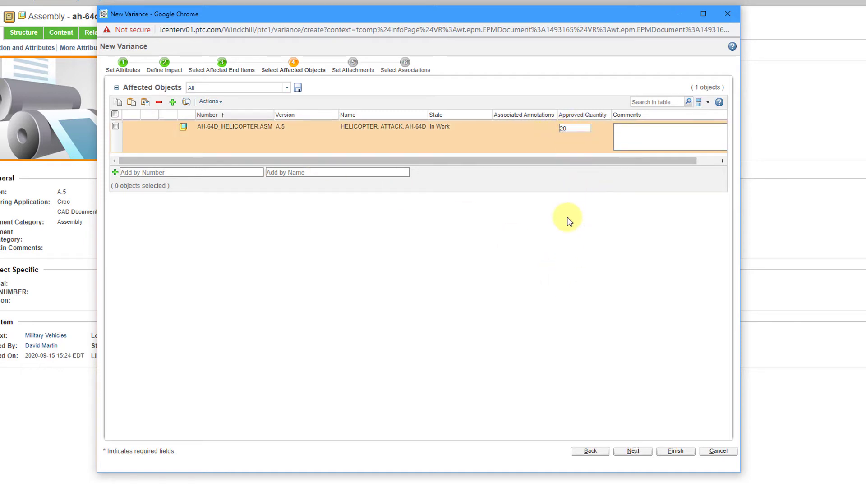
{"action": "left_click", "coordinate": [634, 452]}
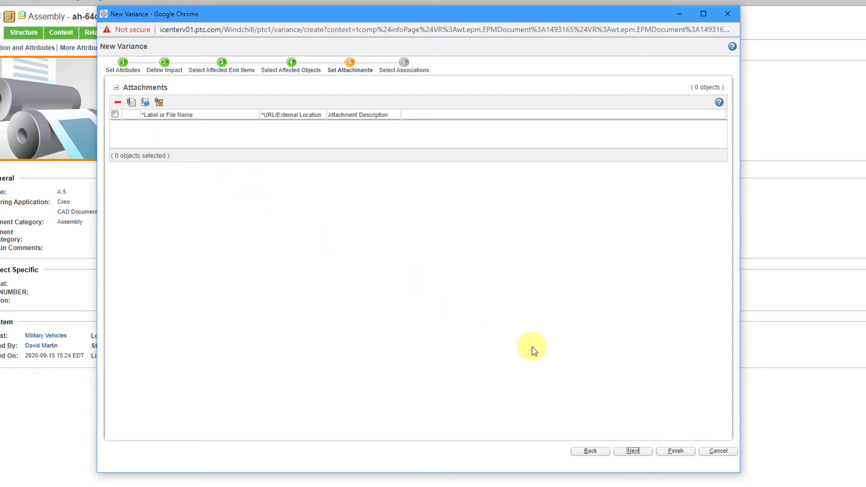
Step: Skip attachments to Select Associations, leaving process and reference associations empty
{"action": "left_click", "coordinate": [634, 451]}
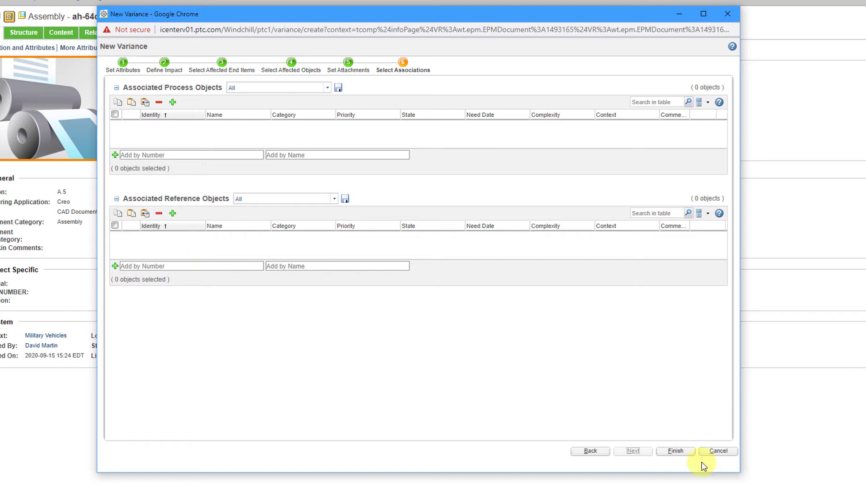
Step: Finish the wizard and submit Deviation 00001 immediately
{"action": "left_click", "coordinate": [677, 453]}
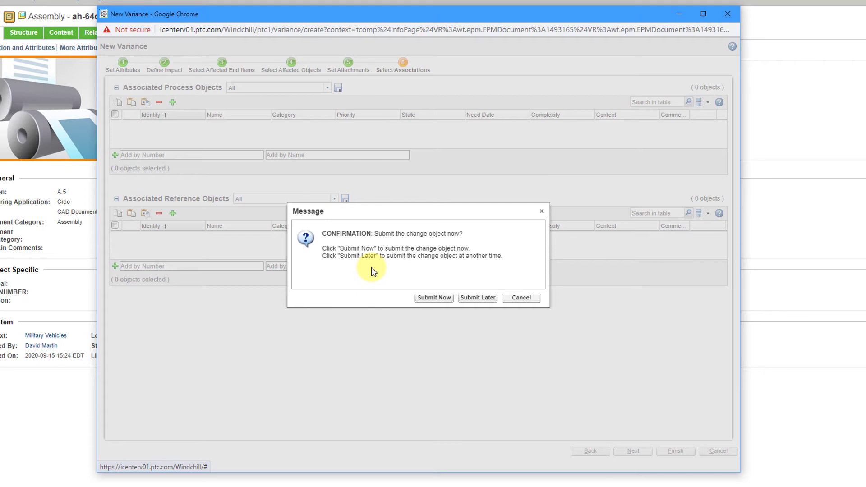
{"action": "left_click", "coordinate": [432, 300]}
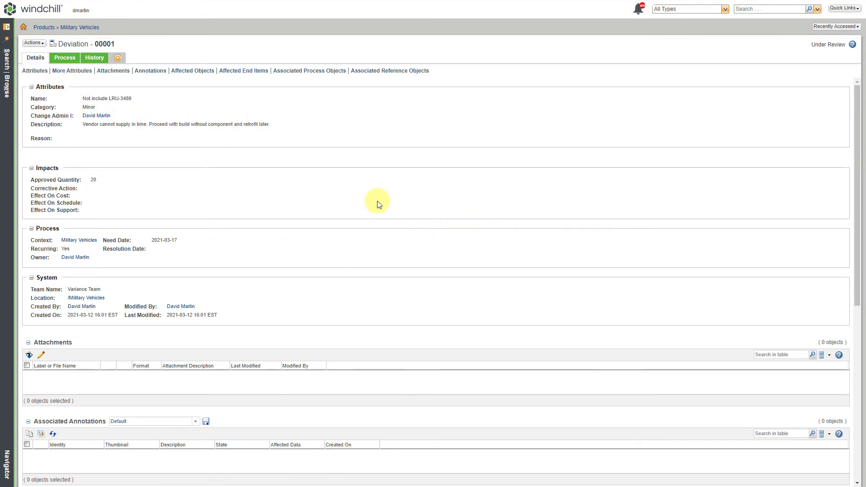
Step: Scroll Deviation 00001's Details tab to review category, quantity 20 and need date
{"action": "mouse_move", "coordinate": [861, 182]}
{"action": "left_mouse_down"}
{"action": "mouse_move", "coordinate": [857, 292]}
{"action": "mouse_move", "coordinate": [859, 165]}
{"action": "left_mouse_up"}
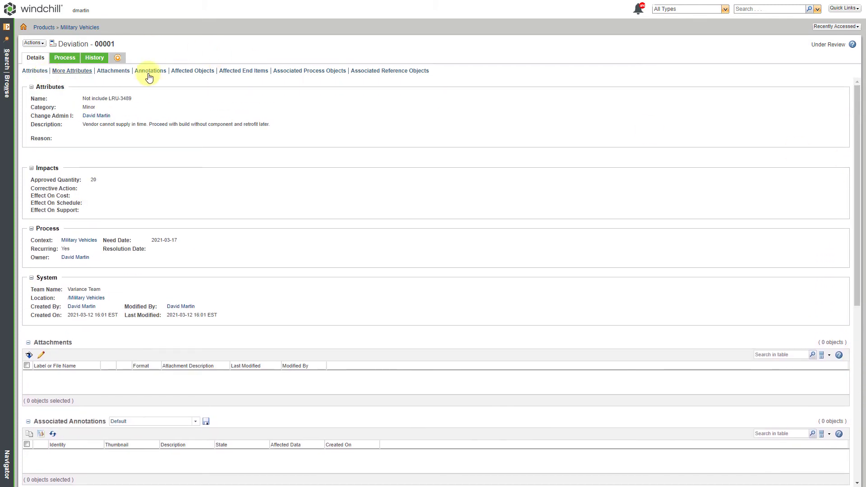
Step: View Deviation 00001's Process and History tabs, showing its Open then Under Review states
{"action": "left_click", "coordinate": [66, 58]}
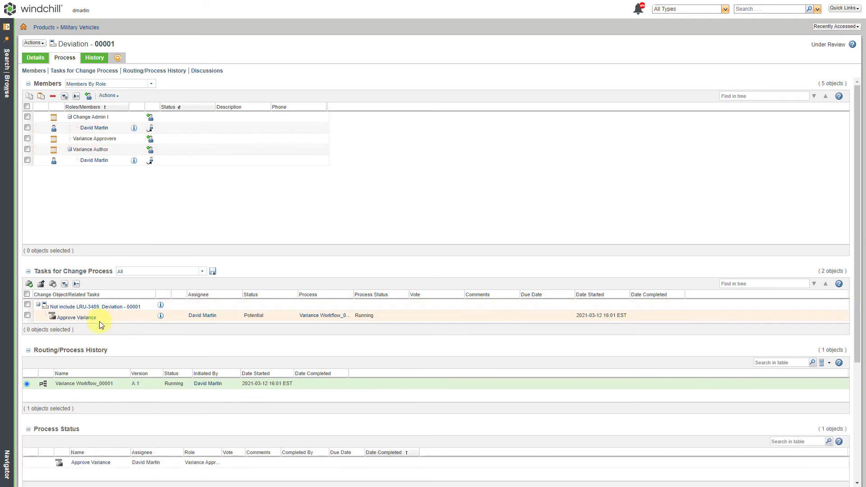
{"action": "left_click", "coordinate": [95, 60]}
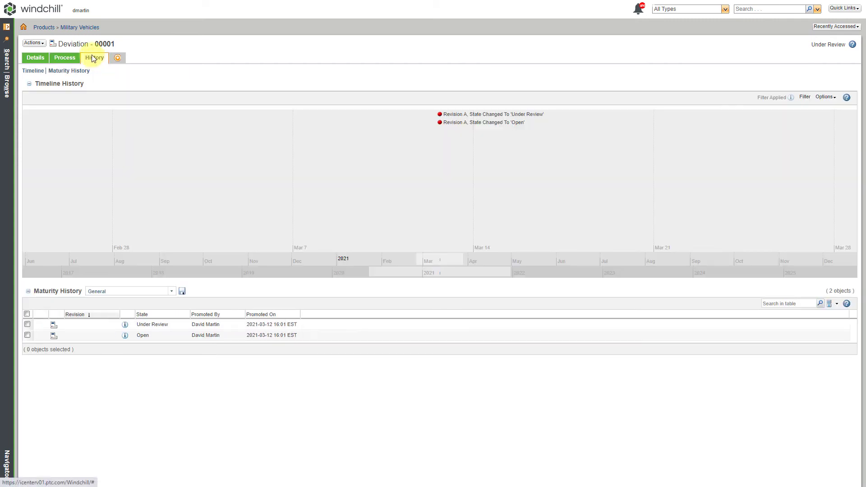
{"action": "left_click", "coordinate": [34, 43]}
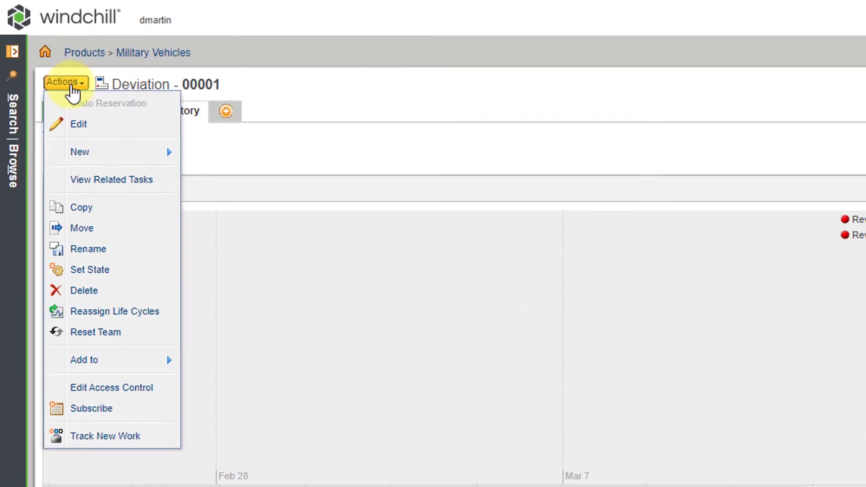
{"action": "mouse_move", "coordinate": [85, 151]}
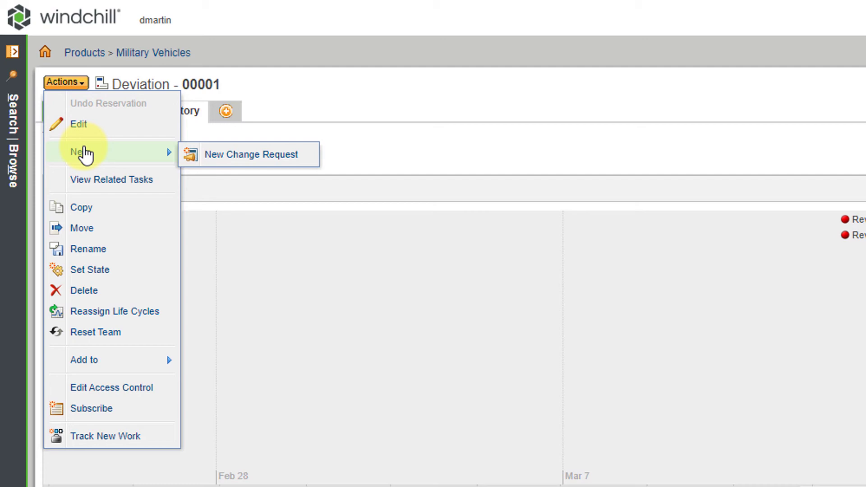
{"action": "left_click", "coordinate": [504, 174]}
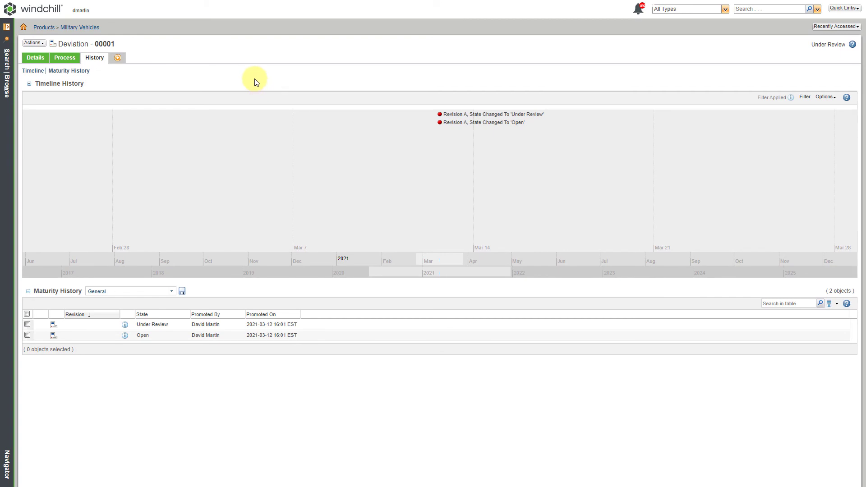
Step: From the Home page, open the Approve Variance task for Deviation 00001 in My Tasks
{"action": "left_click", "coordinate": [23, 30]}
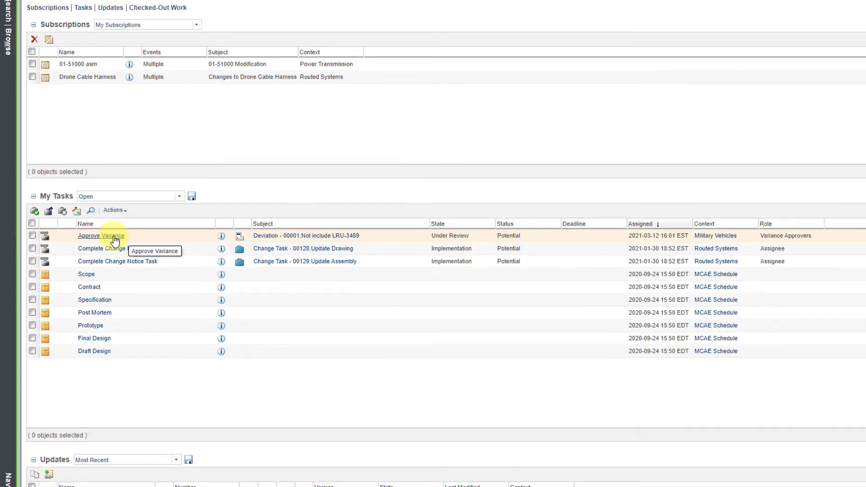
{"action": "left_click", "coordinate": [114, 239]}
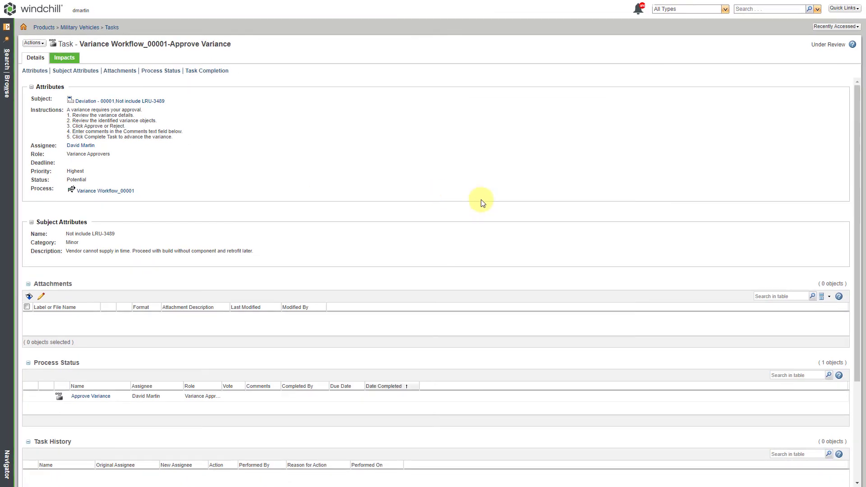
Step: Complete the Approve Variance task with the Approve routing option
{"action": "left_click_drag", "start_coordinate": [857, 174], "coordinate": [858, 269]}
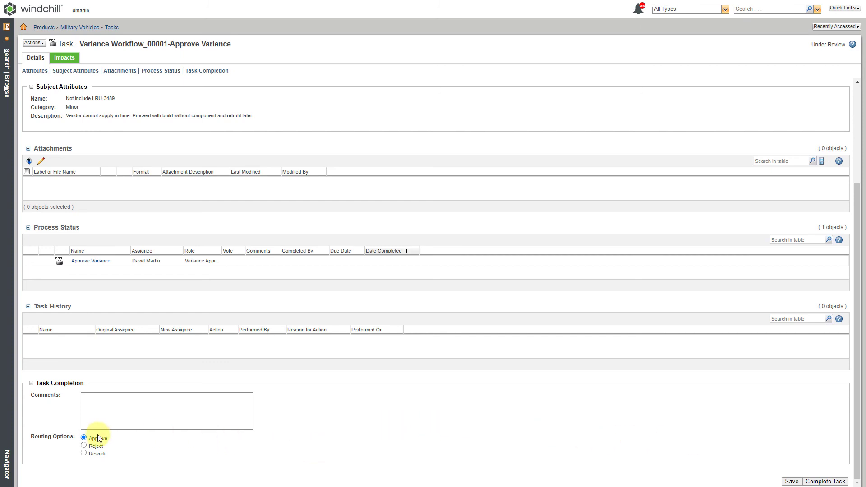
{"action": "left_click", "coordinate": [822, 482]}
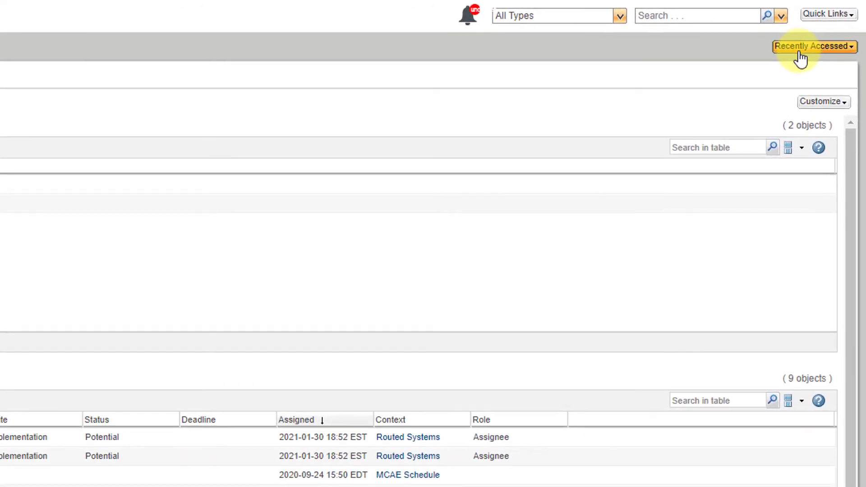
Step: Reopen Deviation 00001 from Recently Accessed and view its Details, confirming the Approved state
{"action": "left_click", "coordinate": [817, 37]}
{"action": "left_click", "coordinate": [638, 61]}
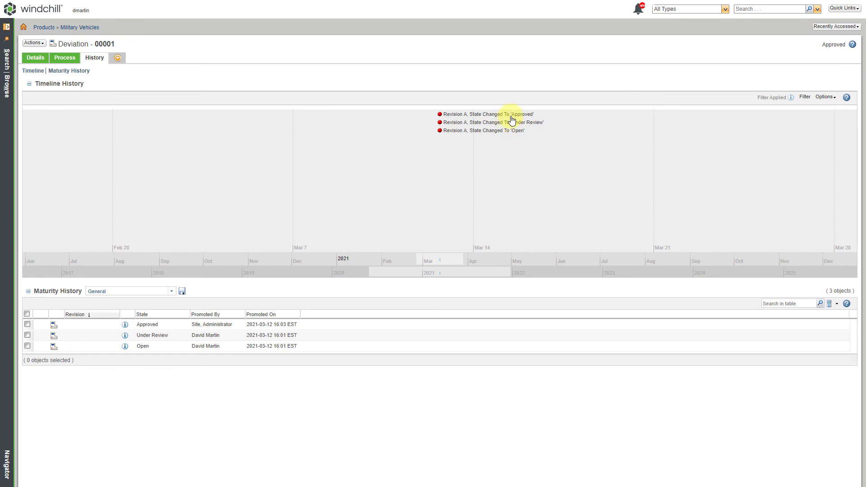
{"action": "left_click", "coordinate": [35, 58]}
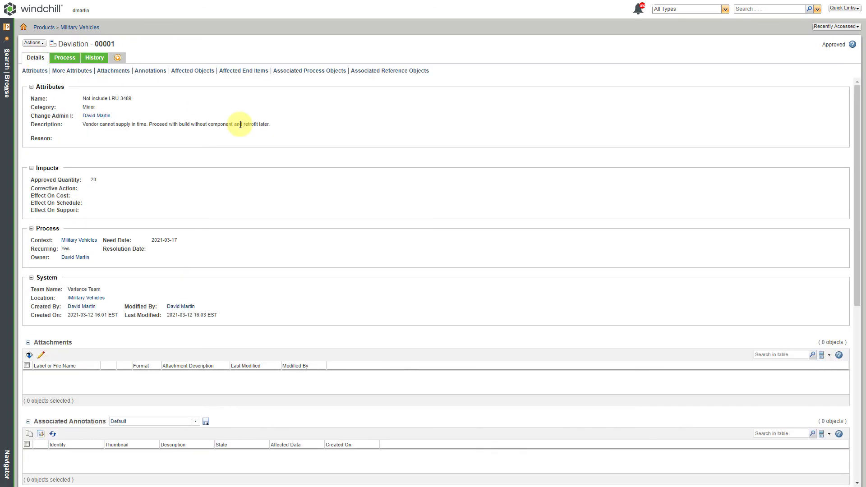